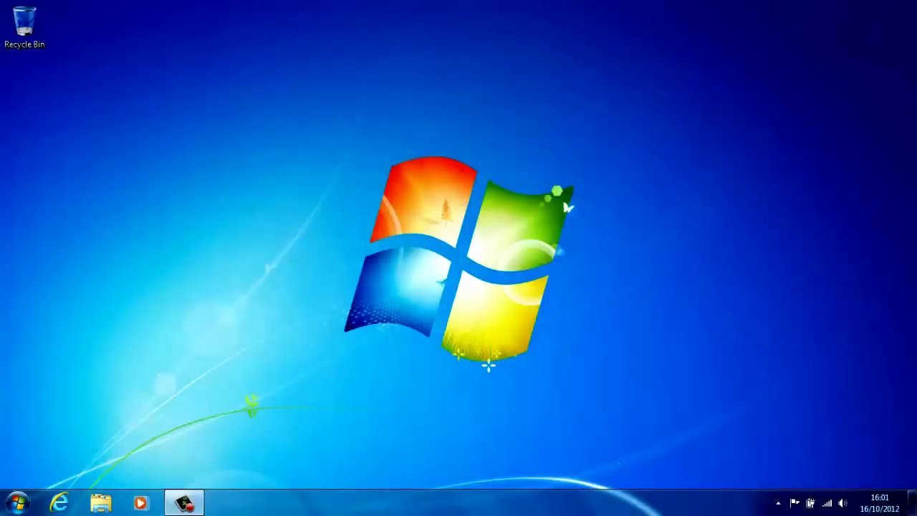
Open Computer Management via Computer's Manage entry and show NHL000098's Device Manager categories.
left_click(18, 502)
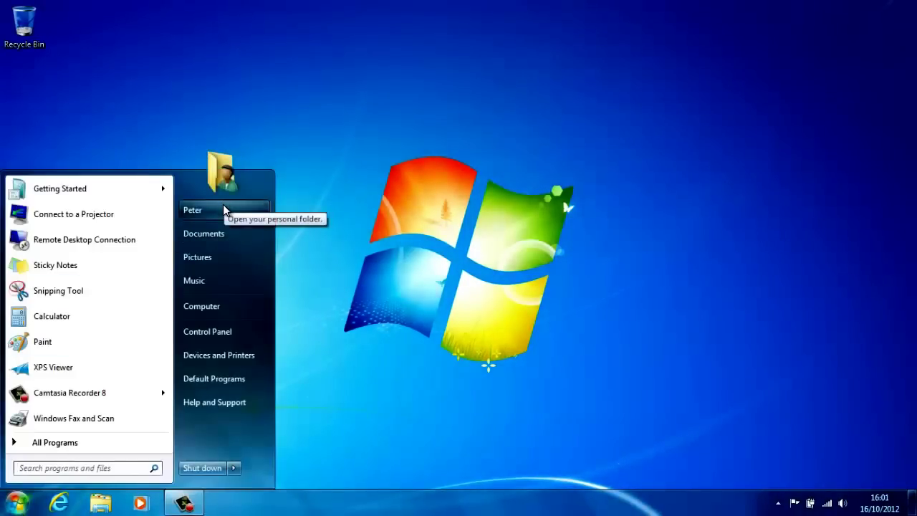
right_click(209, 308)
key("Escape")
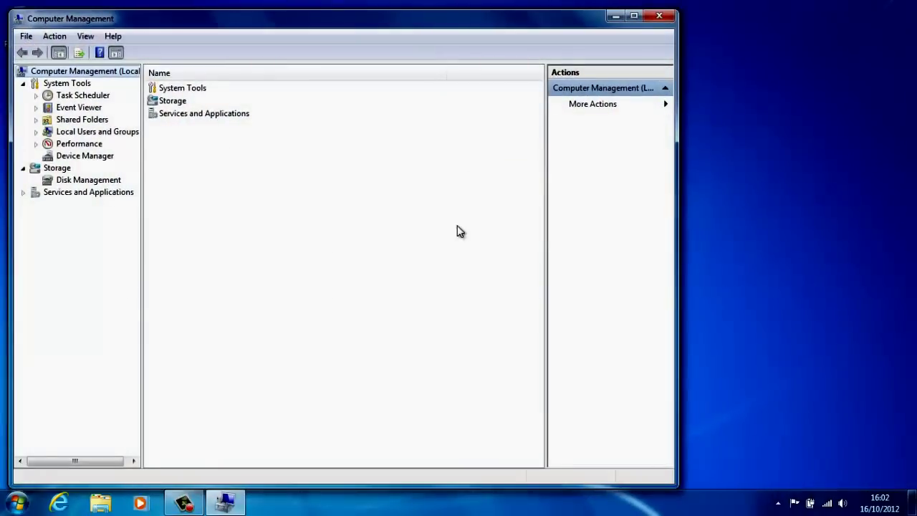
left_click(82, 157)
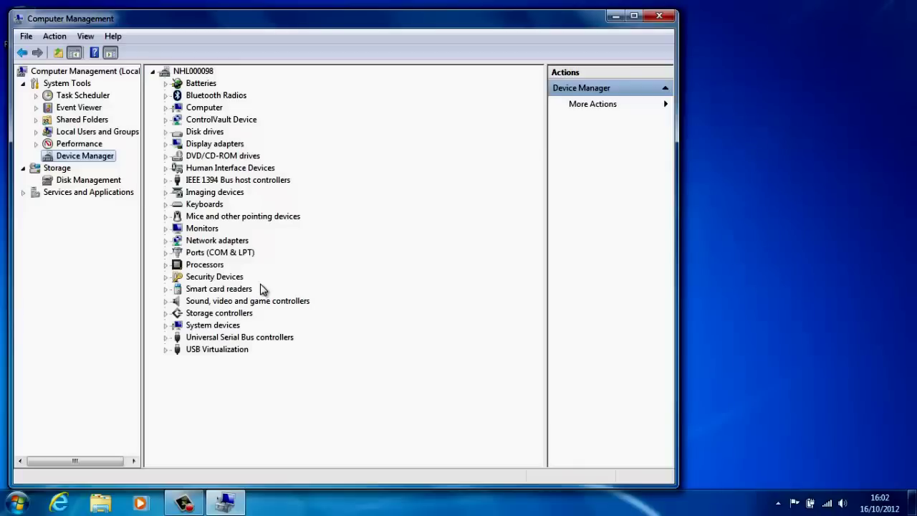
Close Computer Management and launch compmgmt.msc from Start search using Run as different user.
left_click(660, 16)
key("super")
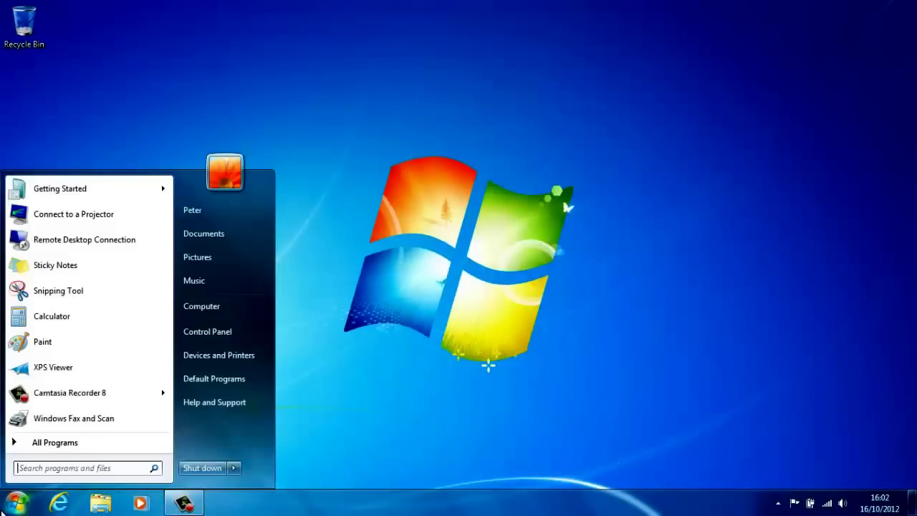
type("compmgm")
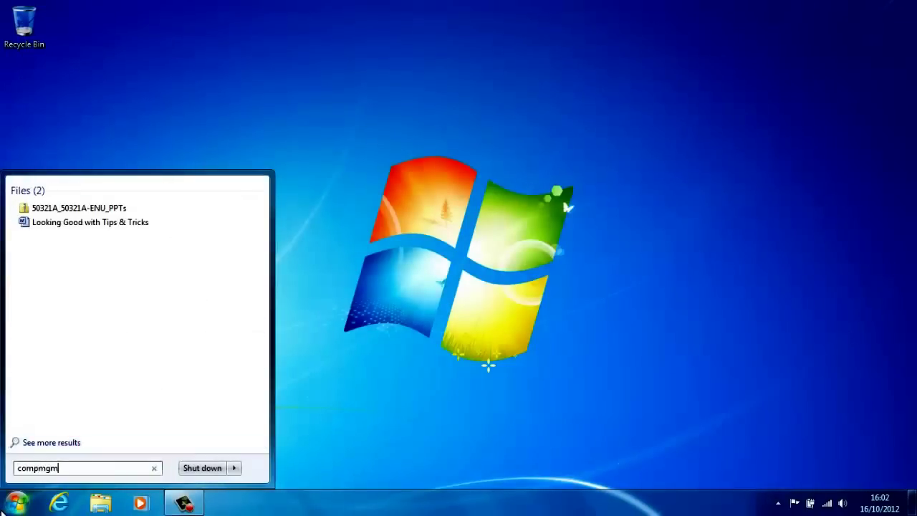
type("t.msc")
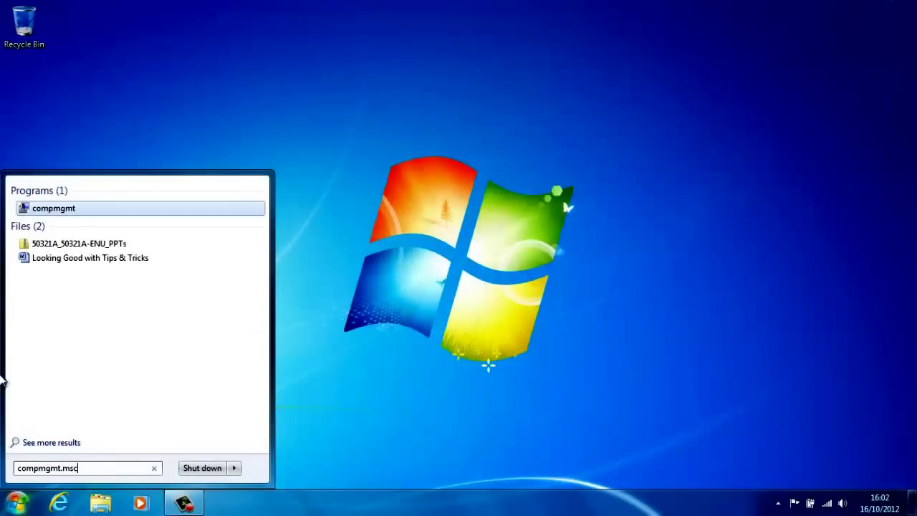
right_click(57, 215)
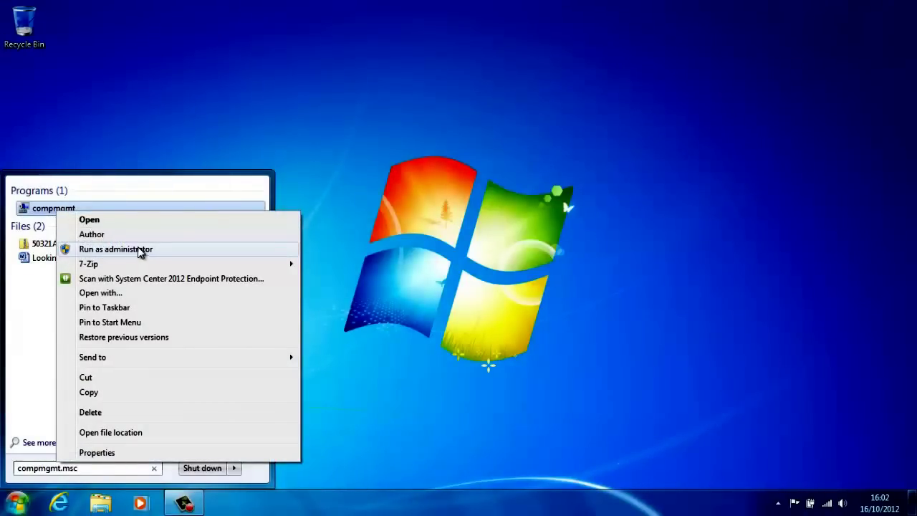
key("Escape")
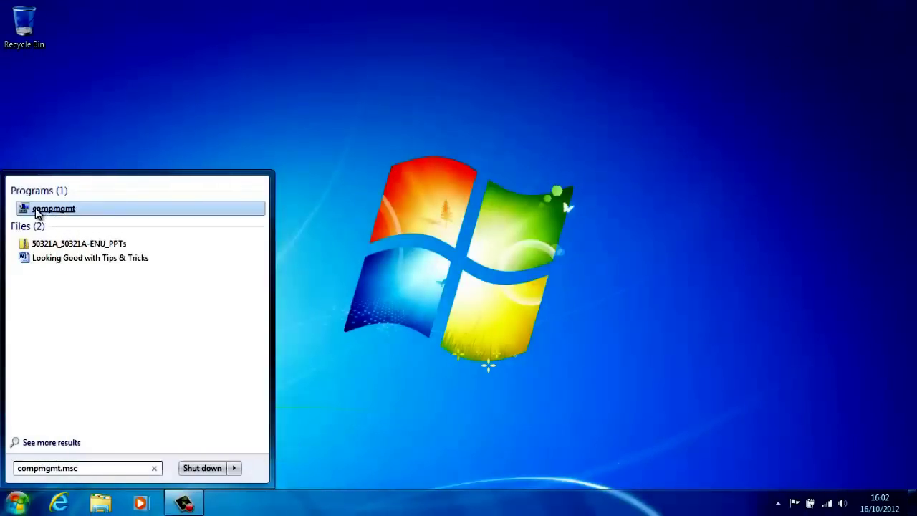
right_click(35, 207, "shift")
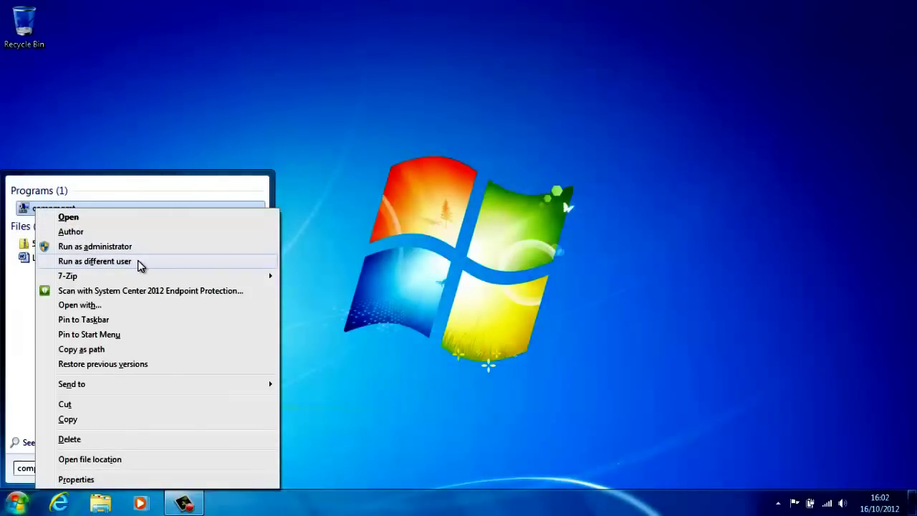
left_click(140, 262)
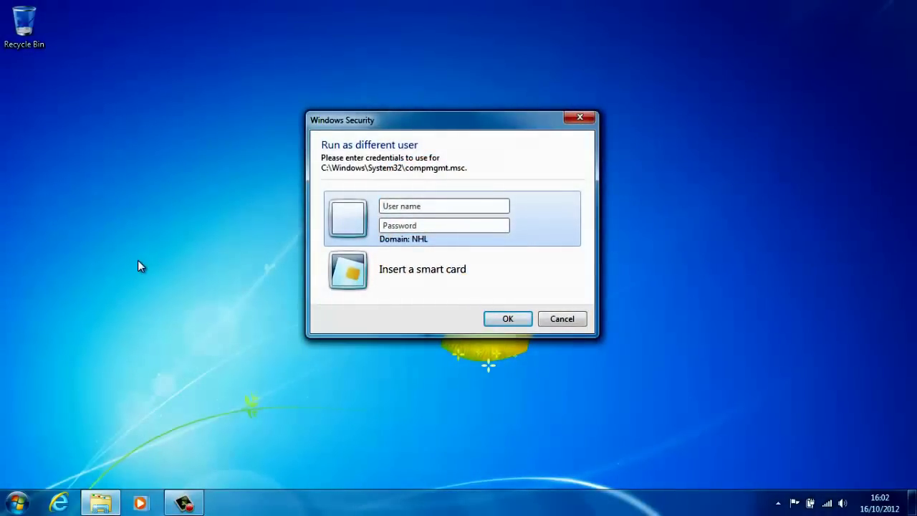
Sign in with the other local account's user name and password, then show Device Manager.
type(".\\joe")
key("Tab")
type("password")
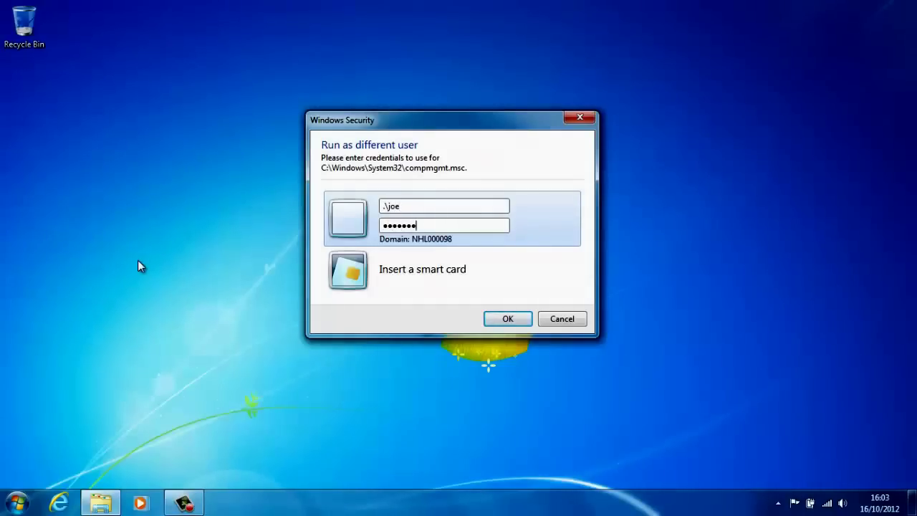
key("Return")
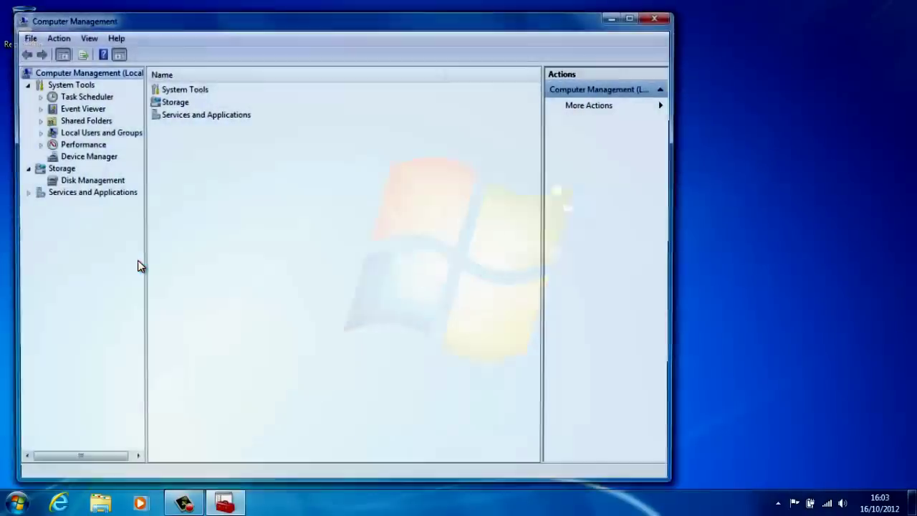
left_click(85, 158)
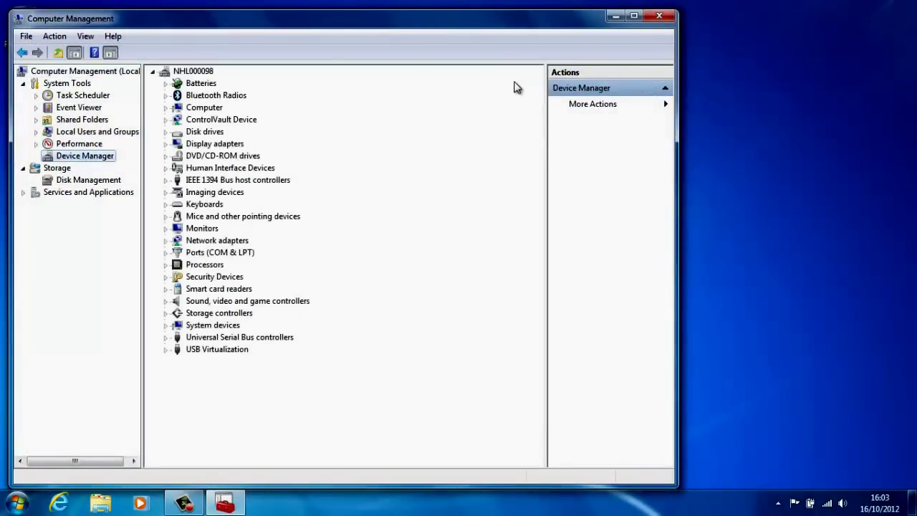
Launch a second compmgmt.msc console from Start search and move it aside.
left_click(20, 507)
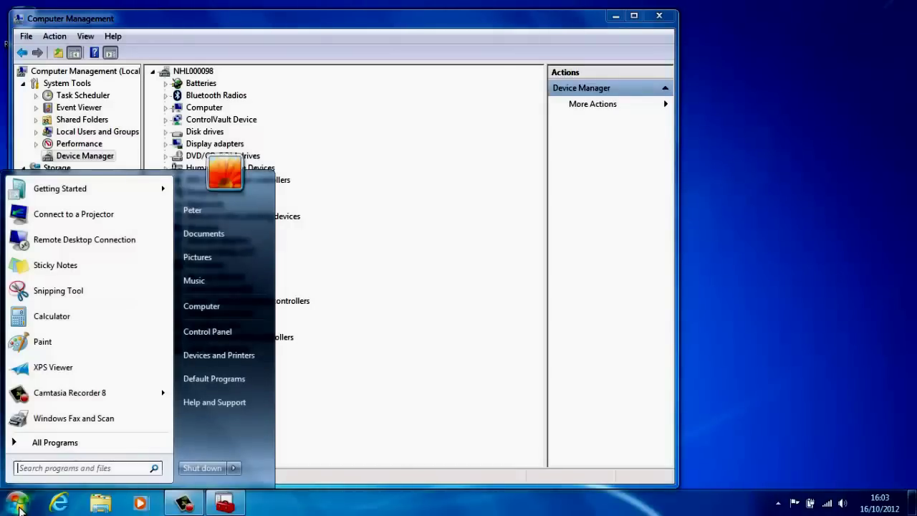
type("compmg")
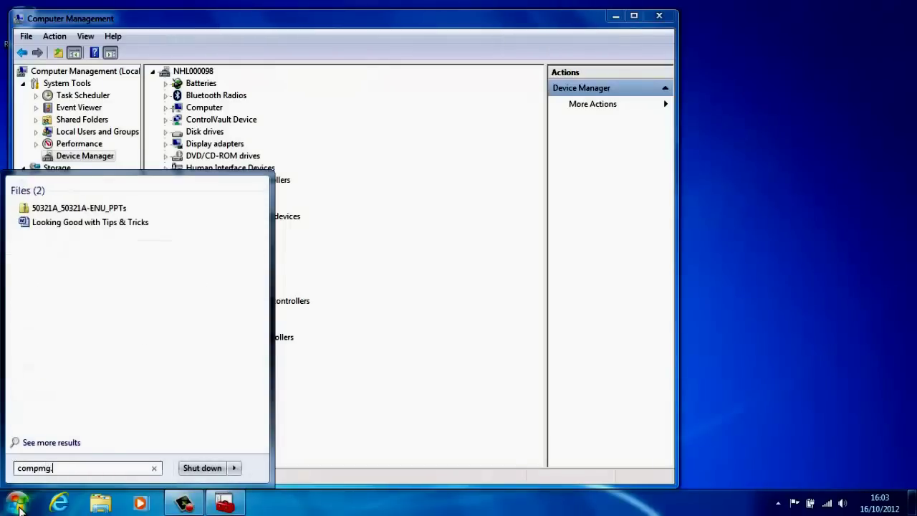
type("mt.msc")
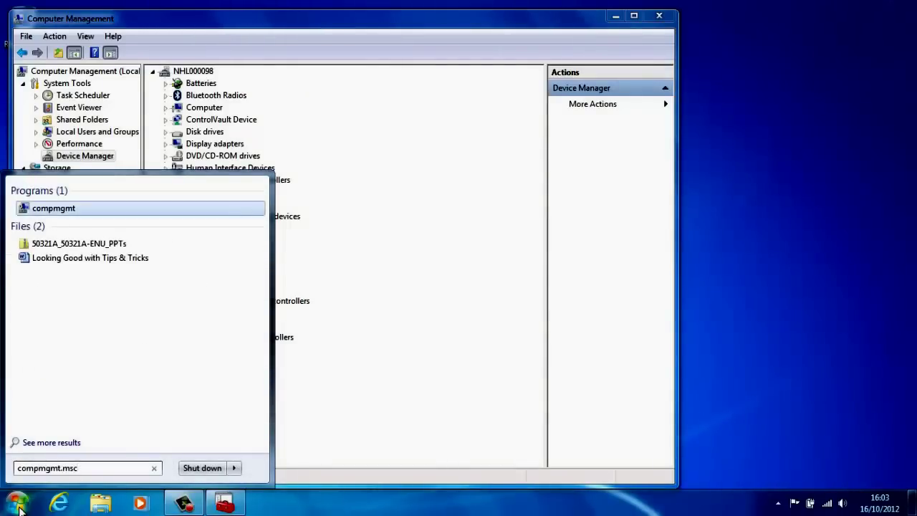
key("Return")
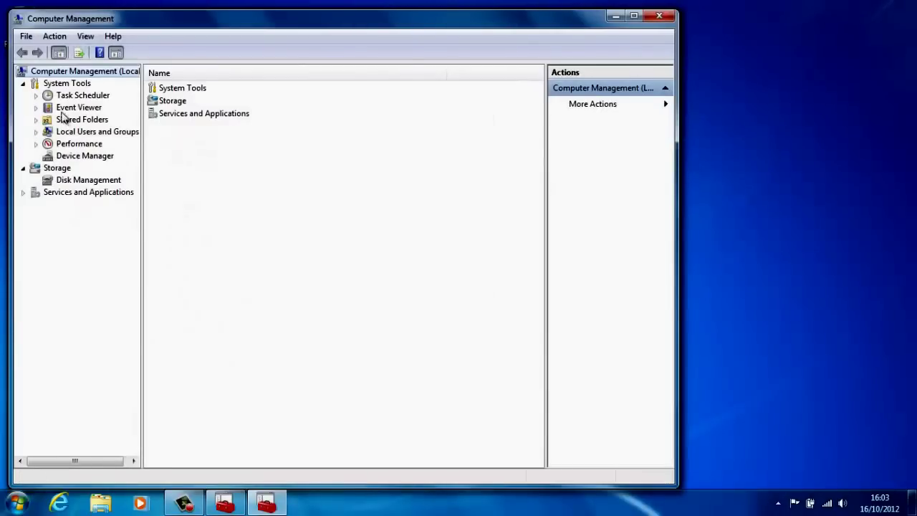
left_click_drag(82, 21, 376, 37)
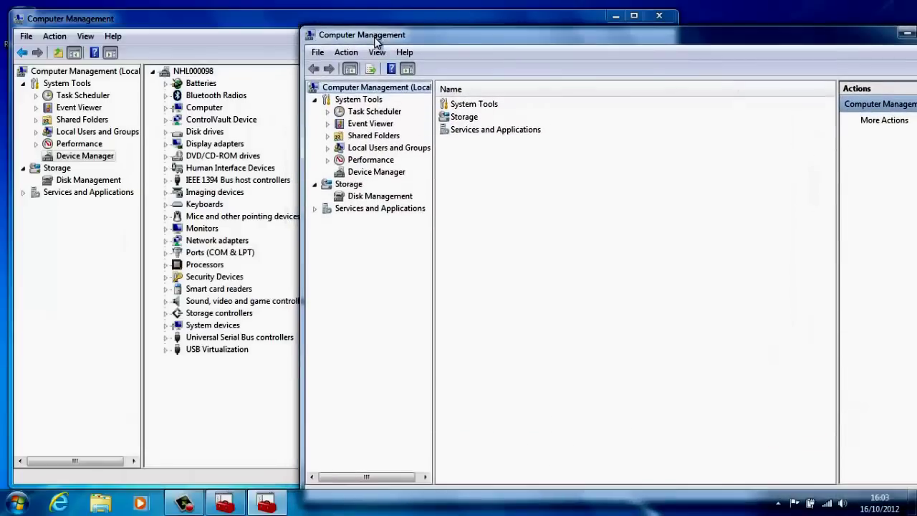
Show Device Manager in the second console, dismiss the standard-user warning, and close it.
left_click(371, 174)
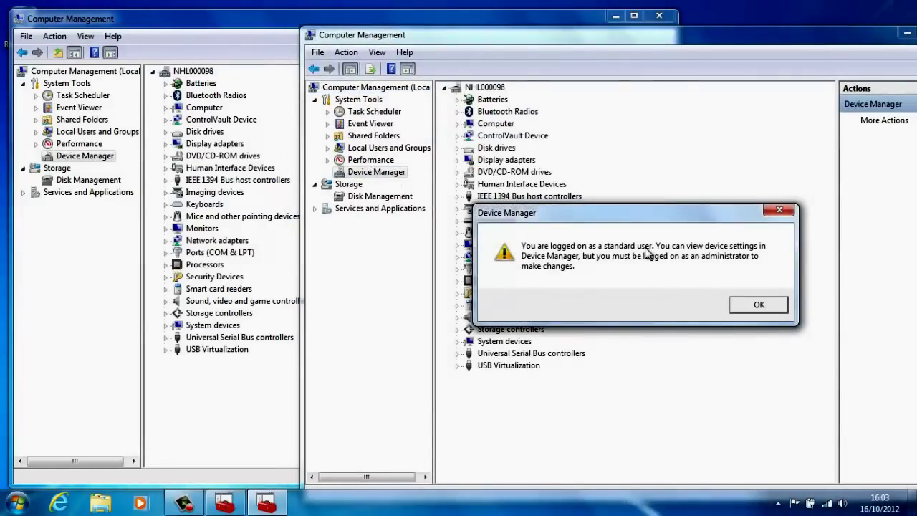
left_click(752, 306)
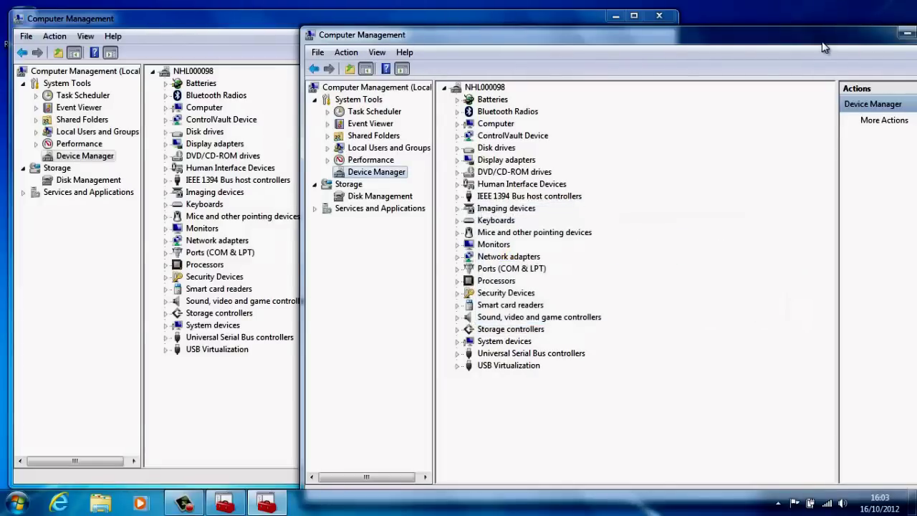
left_click_drag(824, 47, 727, 21)
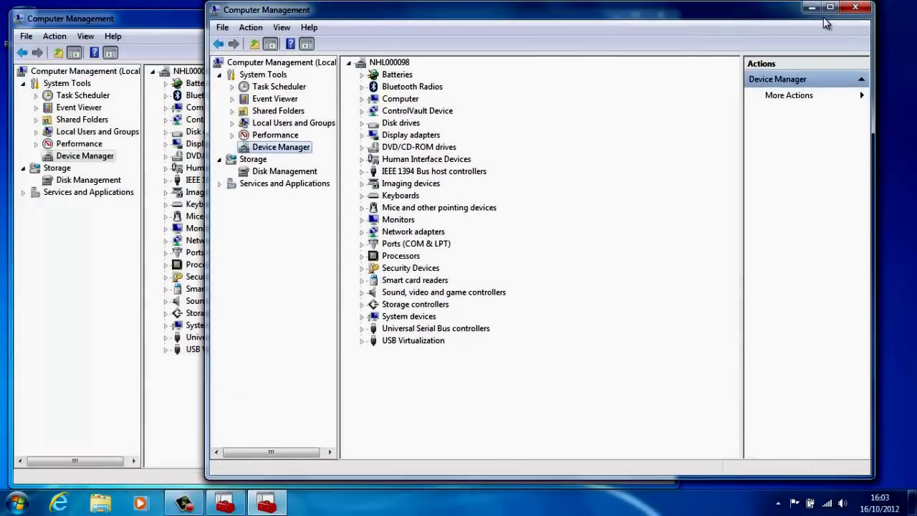
left_click(854, 8)
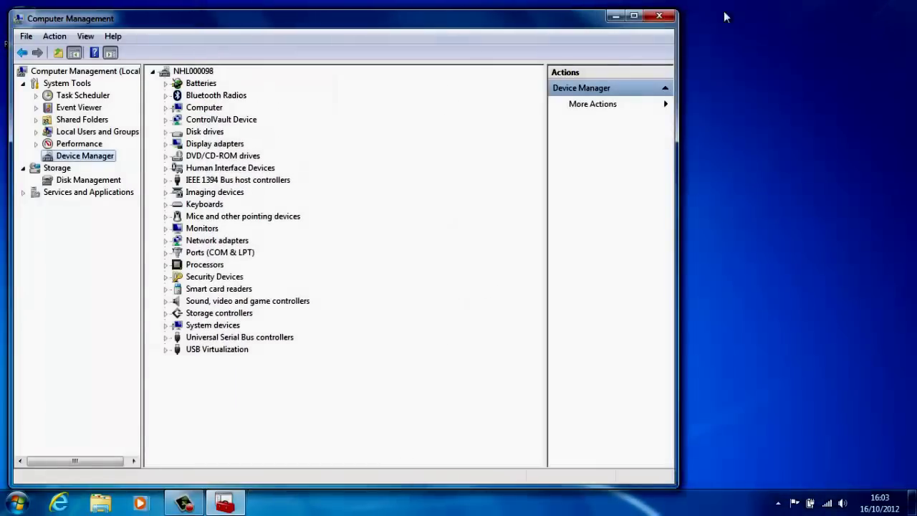
Close the remaining Computer Management console and start an ordinary cmd Command Prompt.
left_click(665, 11)
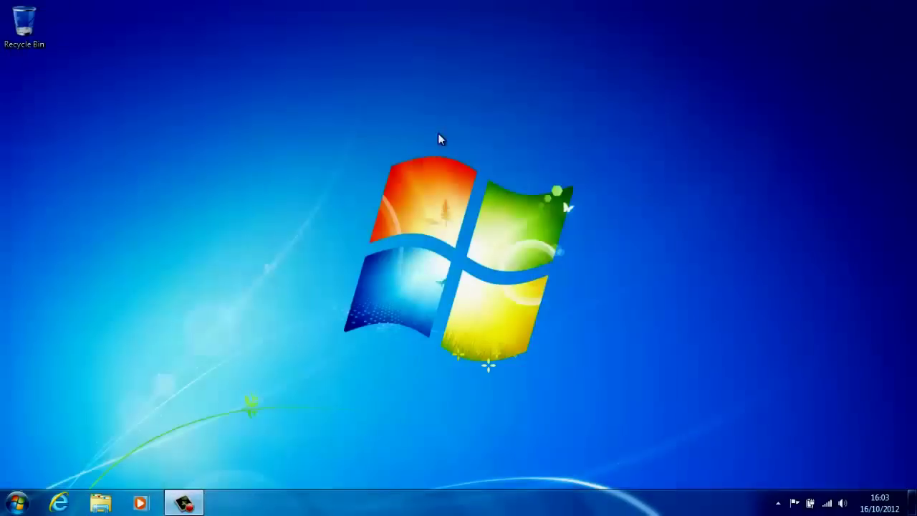
left_click(14, 503)
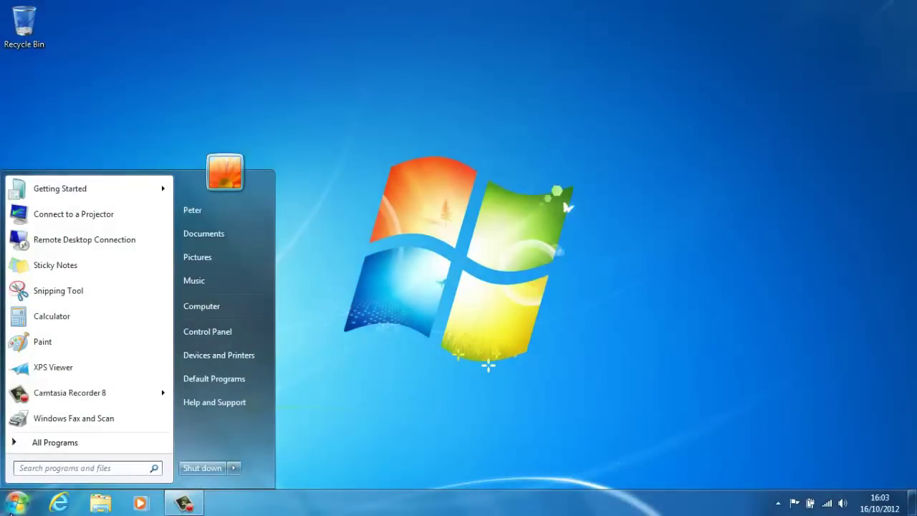
type("cmd")
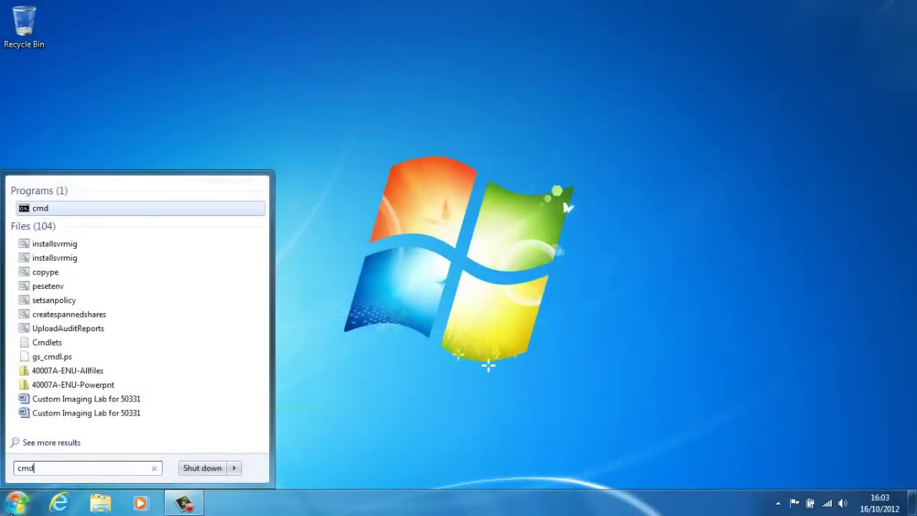
key("Return")
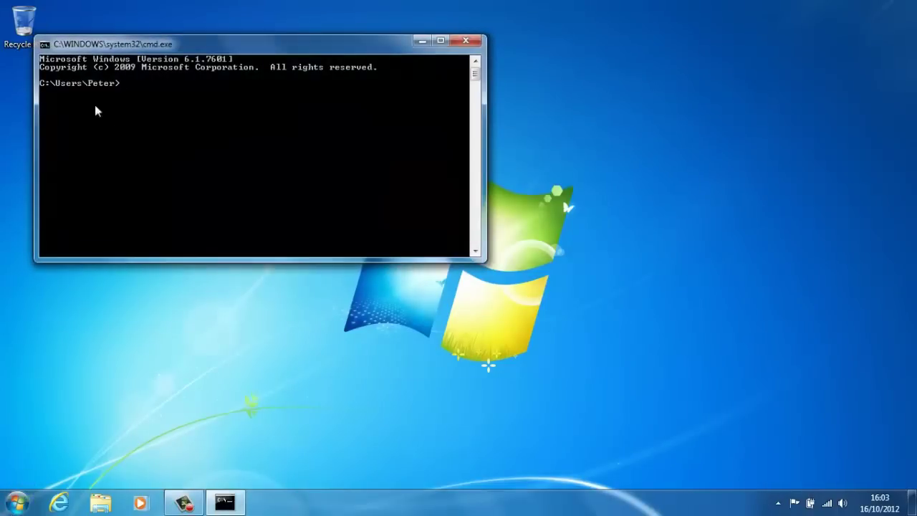
Start a second cmd window with administrator rights.
key("super")
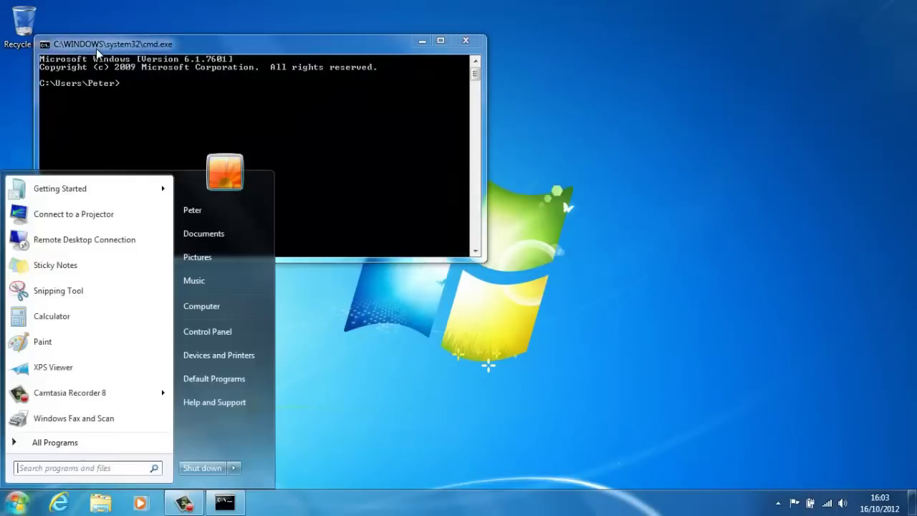
type("cmd")
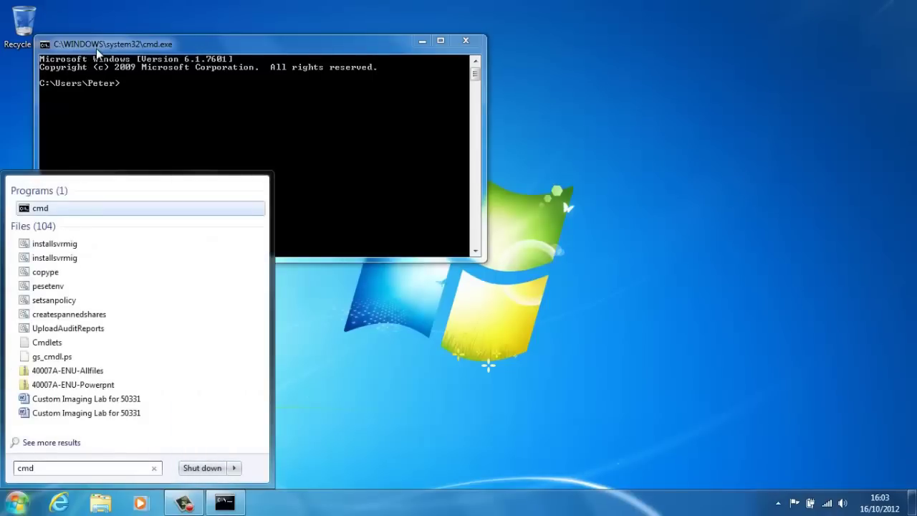
key("Escape")
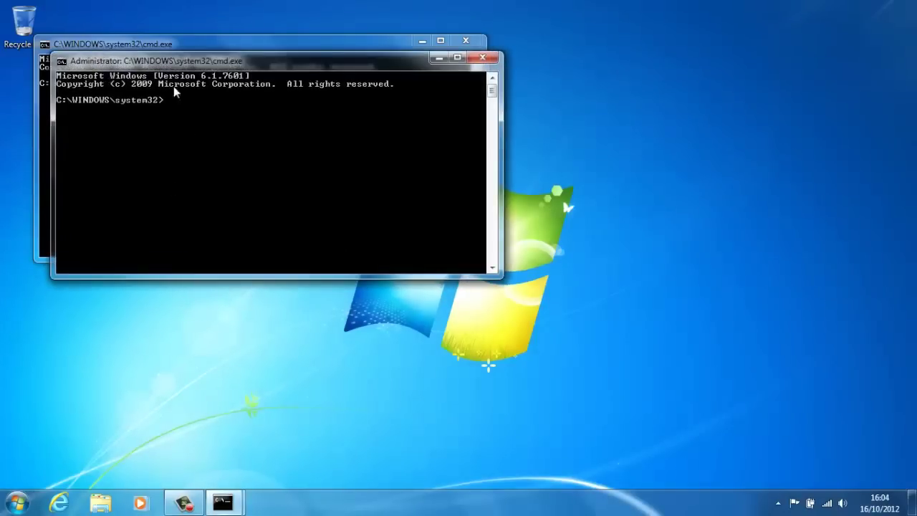
Run ipconfig /registerdns in the ordinary Command Prompt, which reports elevation is required.
left_click_drag(112, 65, 255, 147)
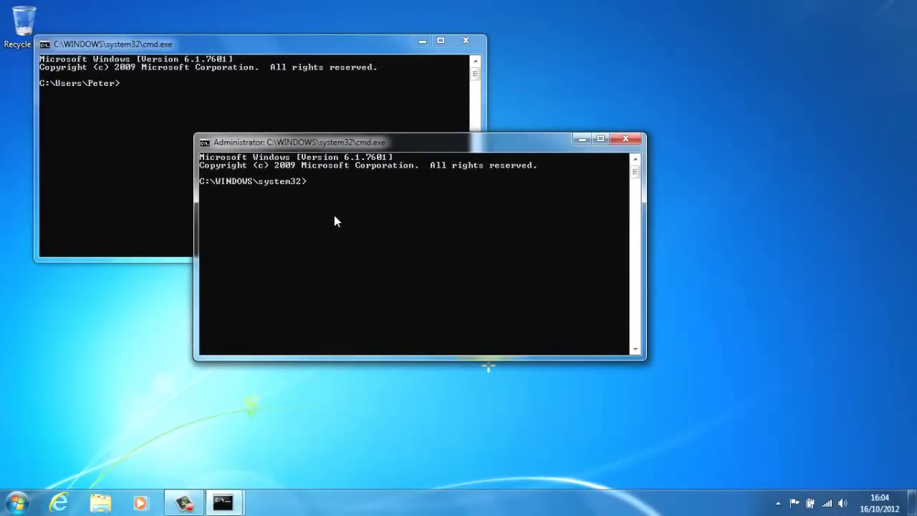
left_click(271, 129)
type("ipconfig /registerdns")
key("Return")
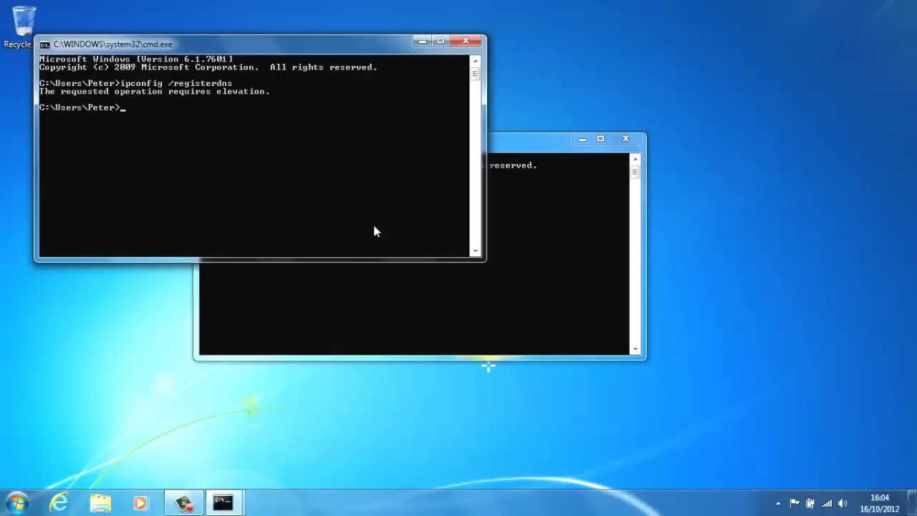
Run ipconfig /registerdns in the Administrator Command Prompt to start DNS registration.
left_click(441, 295)
type("ipconfig")
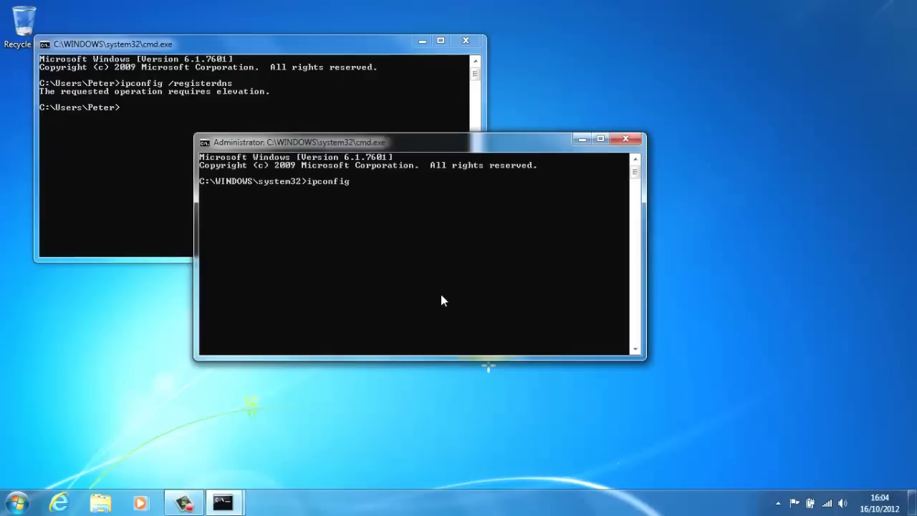
type(" /registerdns")
key("Return")
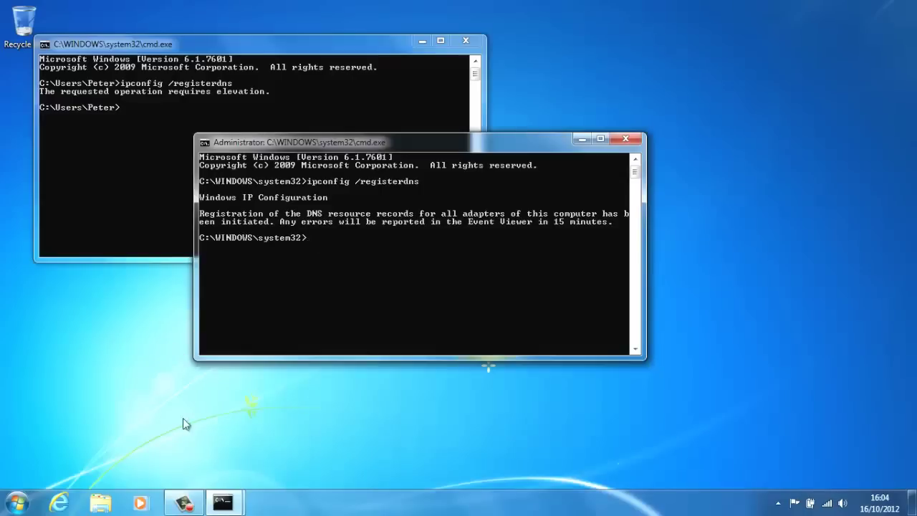
left_click(186, 503)
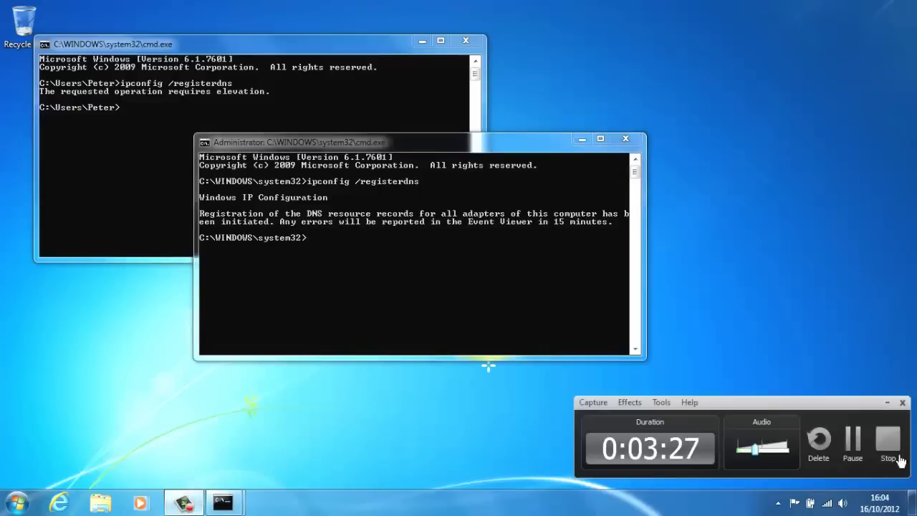